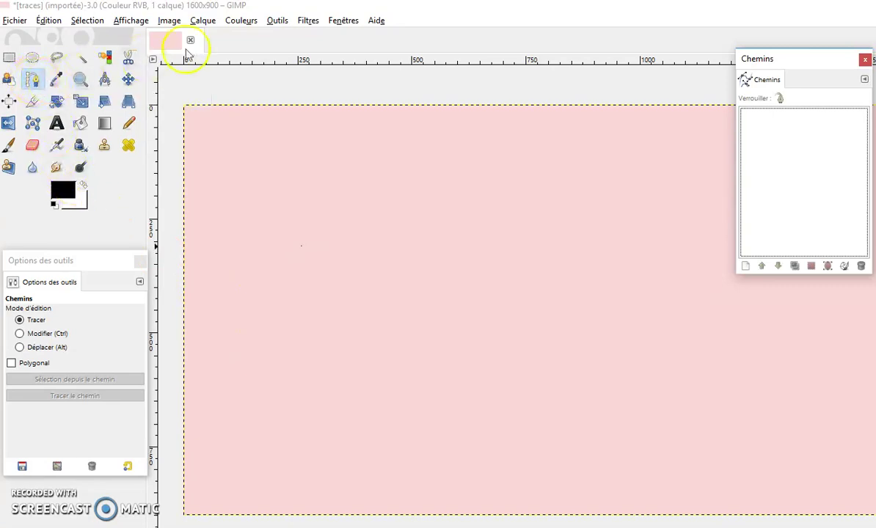
- Bring back the Paths dialog and draw a zigzag path of peaks across the pink canvas
{"action": "left_click", "coordinate": [340, 22]}
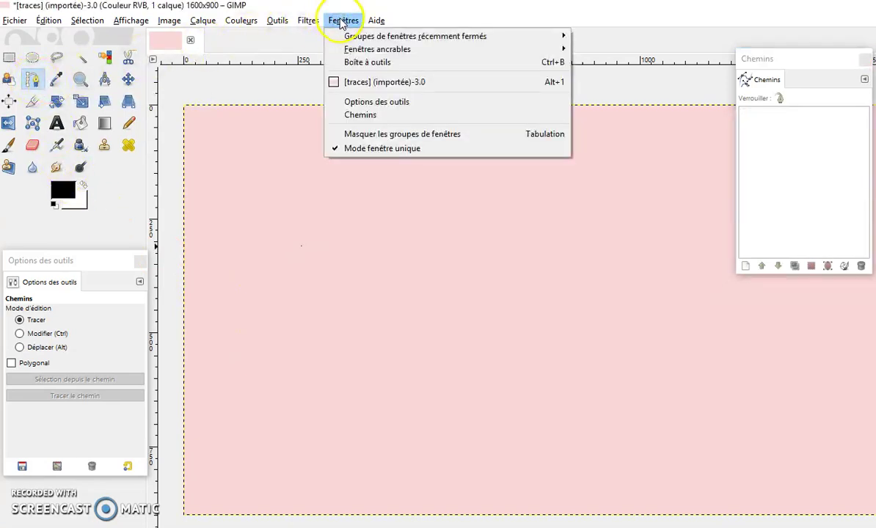
{"action": "mouse_move", "coordinate": [377, 49]}
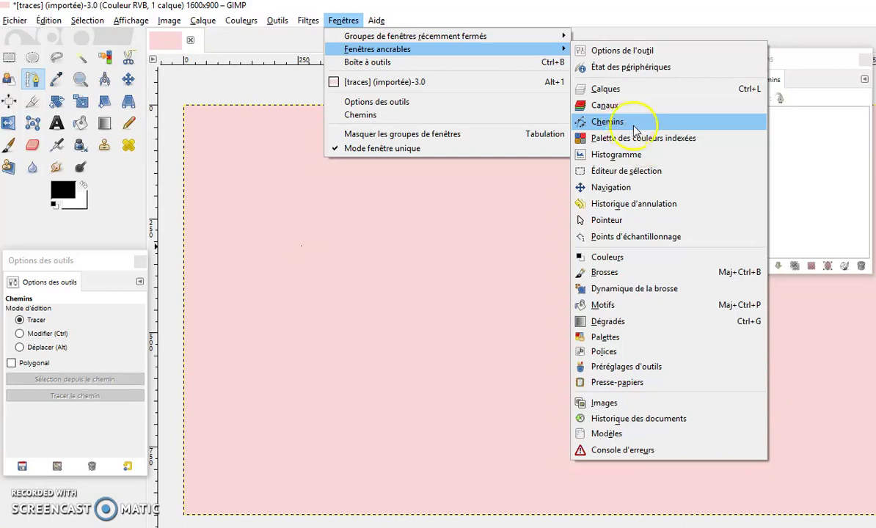
{"action": "left_click", "coordinate": [798, 61]}
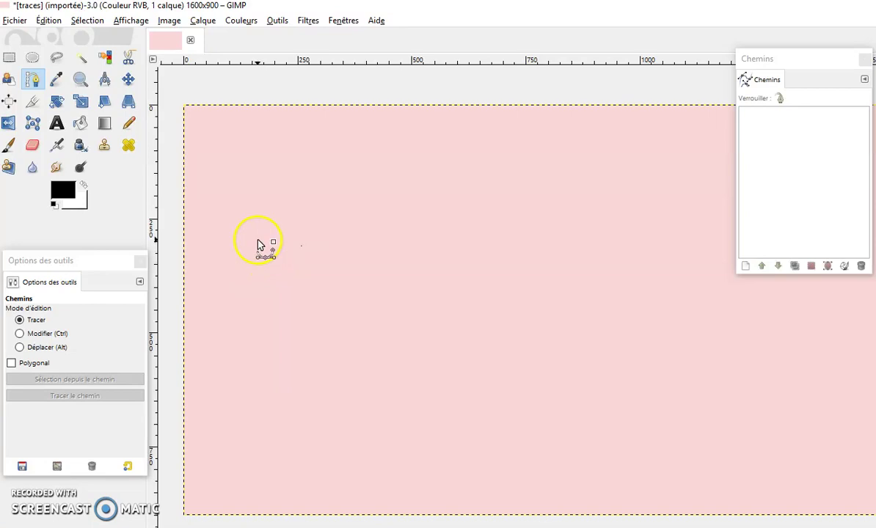
{"action": "left_click", "coordinate": [256, 239]}
{"action": "left_click", "coordinate": [309, 186]}
{"action": "left_click", "coordinate": [347, 247]}
{"action": "left_click", "coordinate": [397, 186]}
{"action": "left_click", "coordinate": [424, 248]}
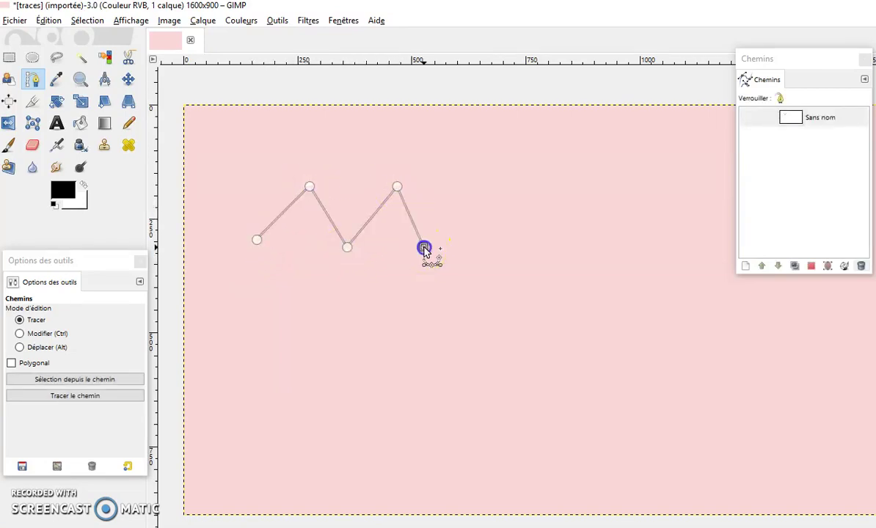
{"action": "left_click", "coordinate": [465, 191]}
{"action": "left_click", "coordinate": [502, 247]}
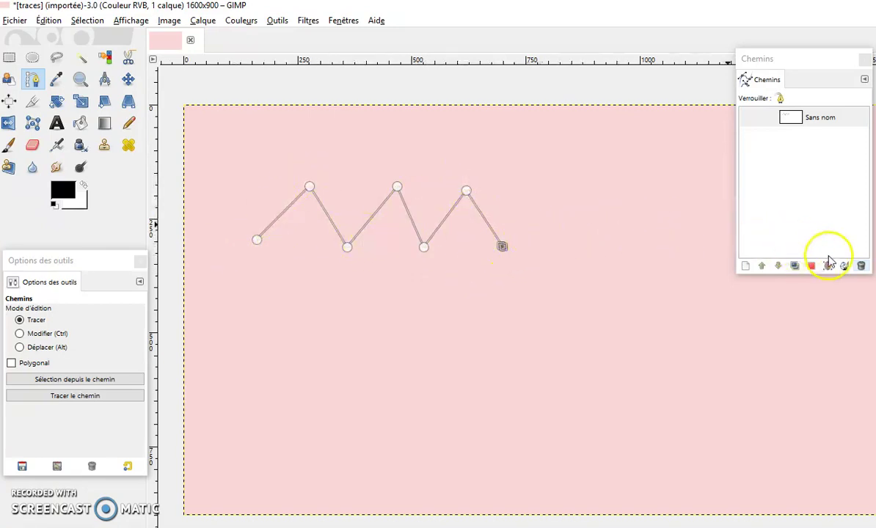
- Add a new empty path named Chemin and make the zigzag path visible again
{"action": "left_click", "coordinate": [745, 266]}
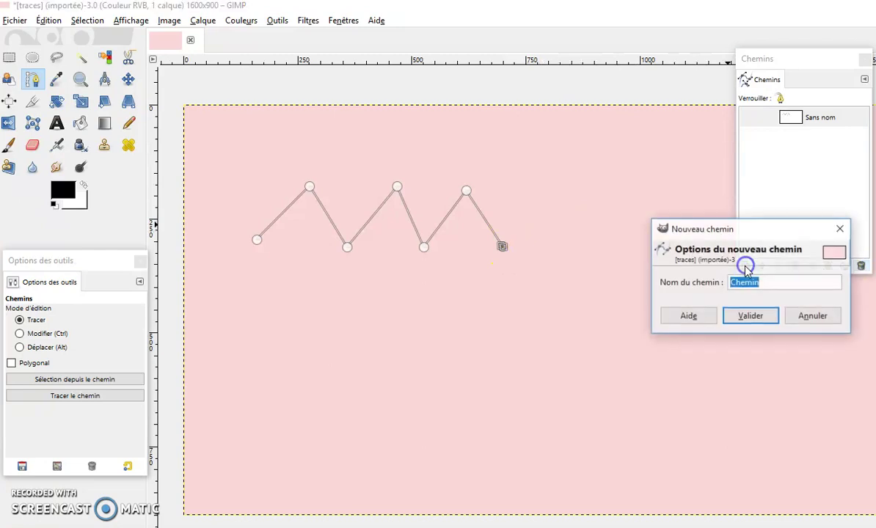
{"action": "left_click", "coordinate": [750, 316]}
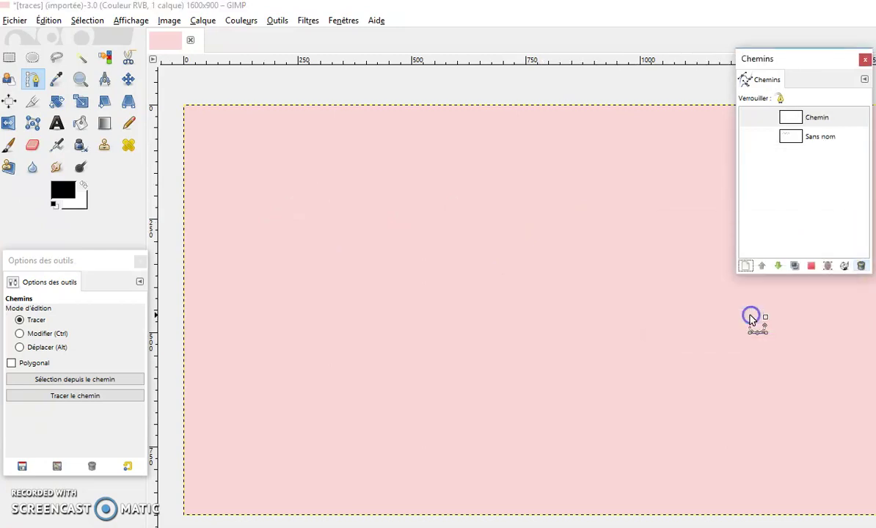
{"action": "left_click", "coordinate": [748, 138]}
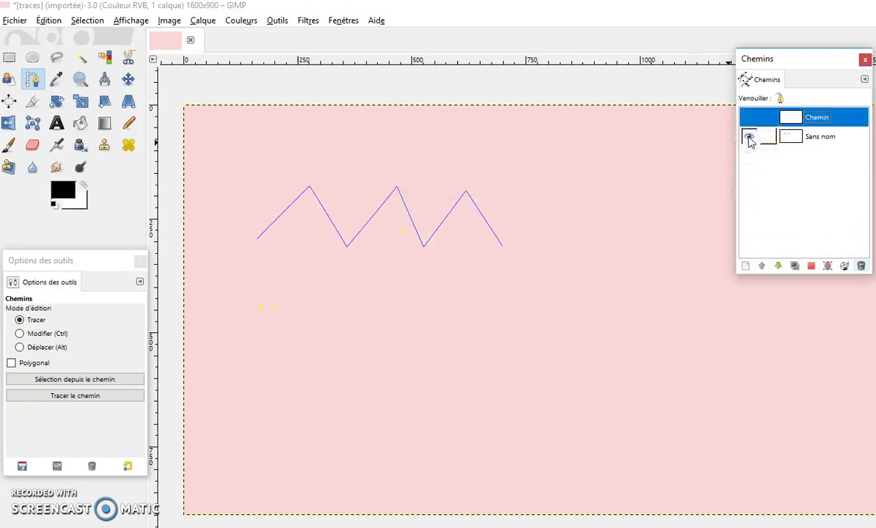
{"action": "mouse_move", "coordinate": [811, 121]}
{"action": "left_mouse_down"}
{"action": "mouse_move", "coordinate": [248, 314]}
{"action": "mouse_move", "coordinate": [245, 330]}
{"action": "left_mouse_up"}
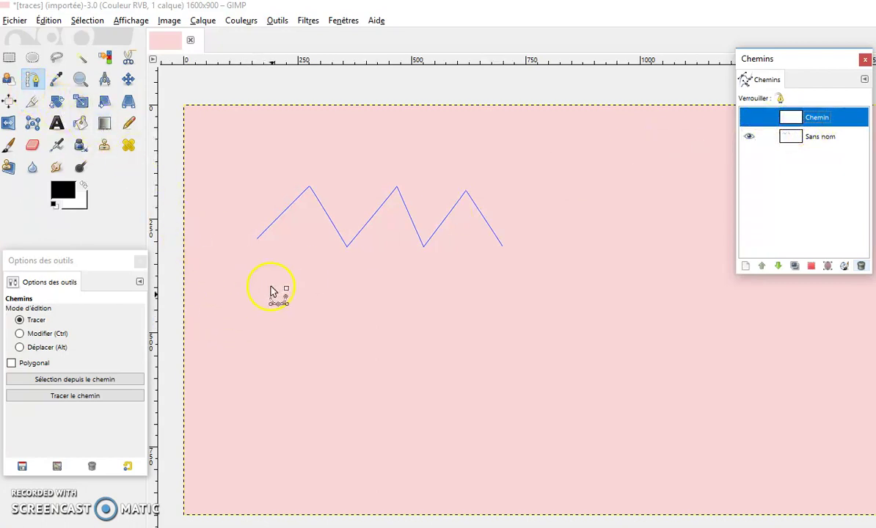
- Trace a smooth six-anchor wavy Bézier curve across the canvas in the Chemin path
{"action": "left_click", "coordinate": [254, 313]}
{"action": "left_click_drag", "start_coordinate": [254, 313], "coordinate": [280, 283]}
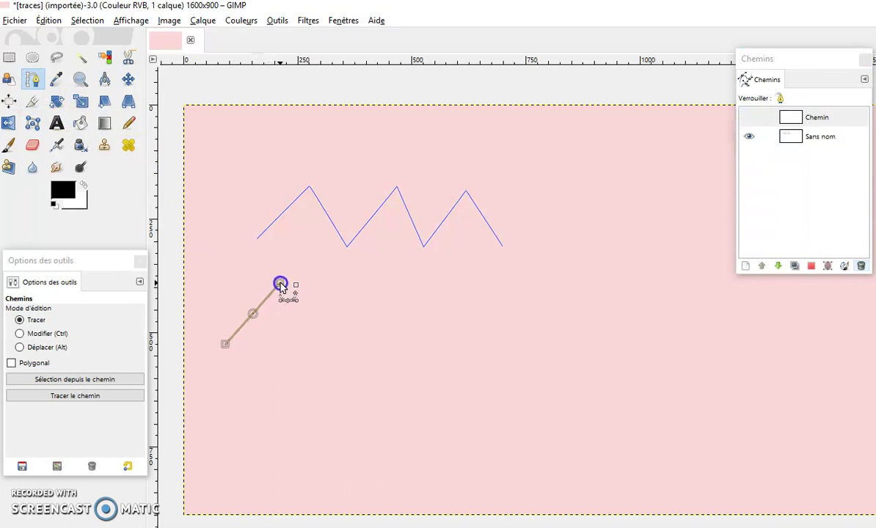
{"action": "left_click_drag", "start_coordinate": [357, 323], "coordinate": [377, 352]}
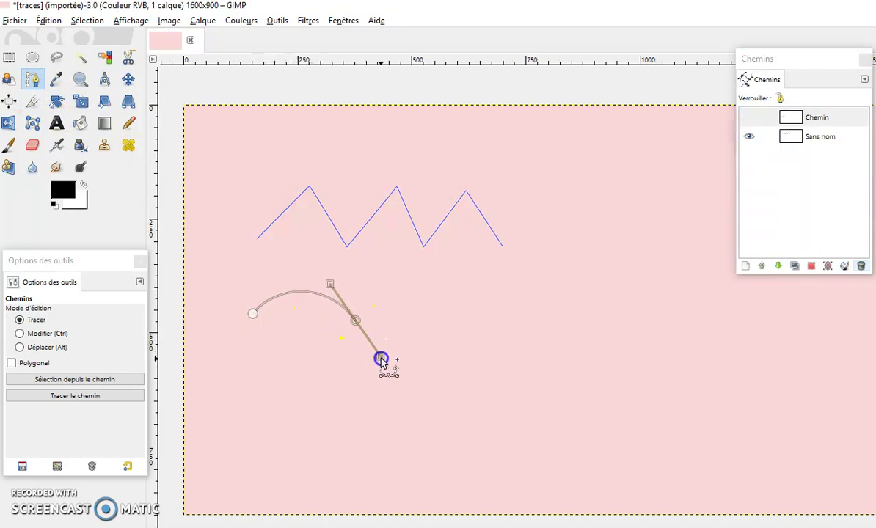
{"action": "left_click_drag", "start_coordinate": [443, 338], "coordinate": [494, 300]}
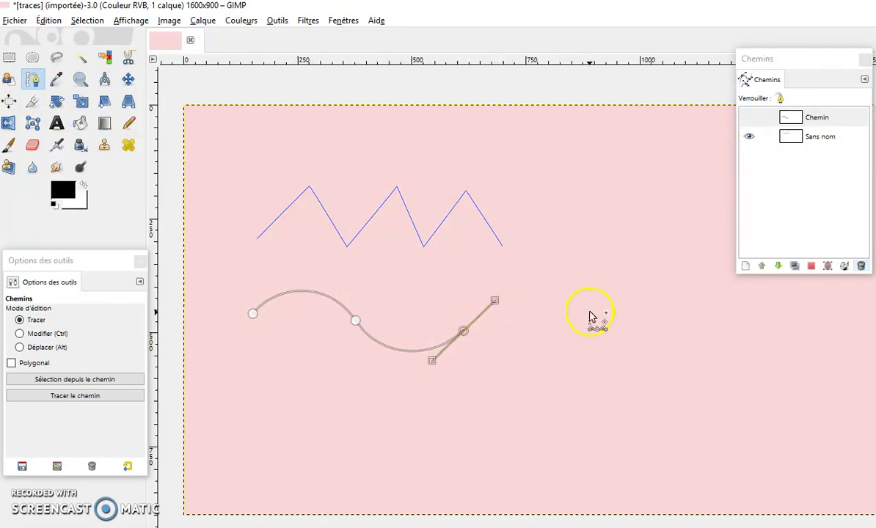
{"action": "left_click_drag", "start_coordinate": [588, 320], "coordinate": [603, 339]}
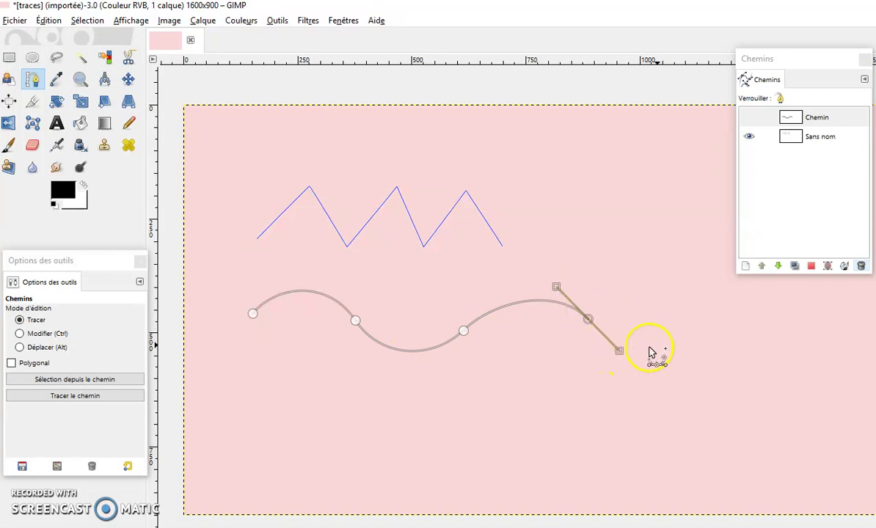
{"action": "left_click_drag", "start_coordinate": [686, 335], "coordinate": [723, 305]}
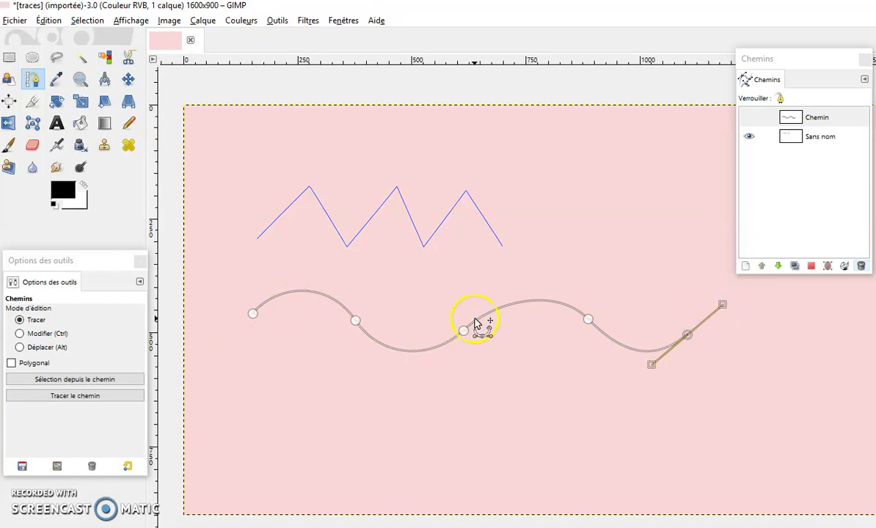
- Add a new empty path Chemin #1 and show the wavy Chemin path
{"action": "left_click", "coordinate": [746, 267]}
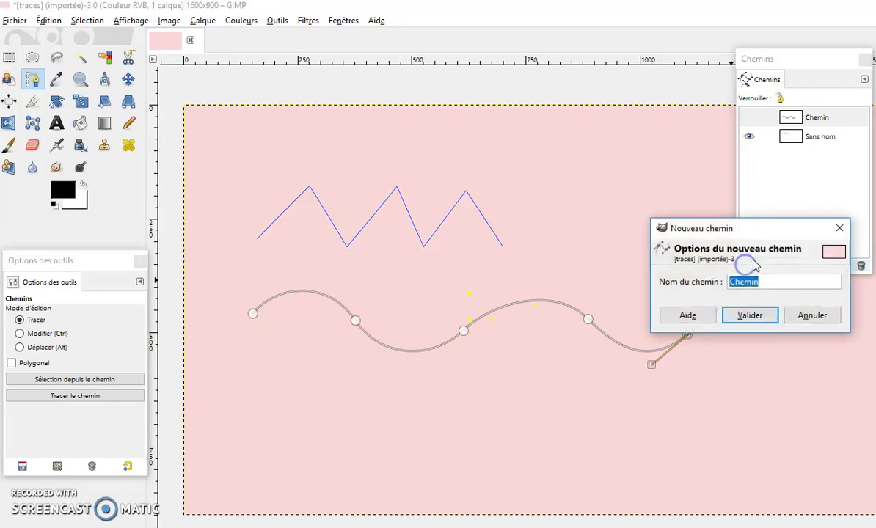
{"action": "left_click", "coordinate": [750, 313]}
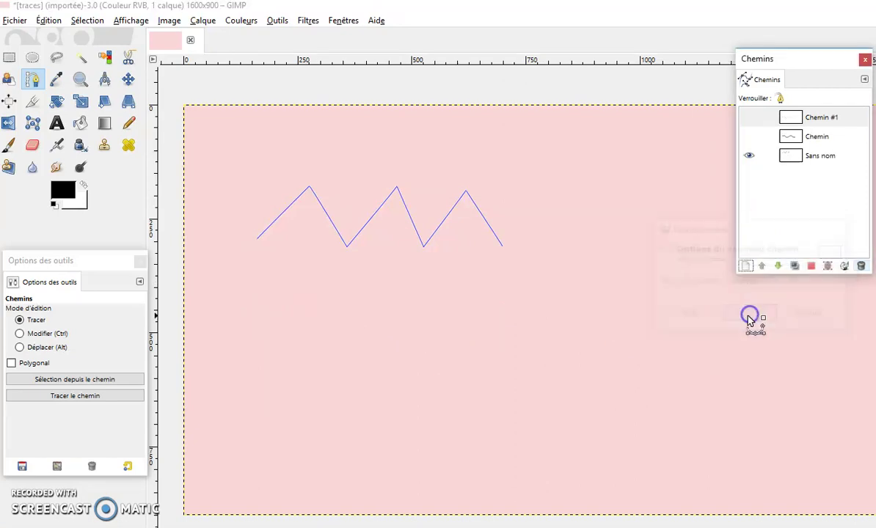
{"action": "left_click", "coordinate": [749, 137]}
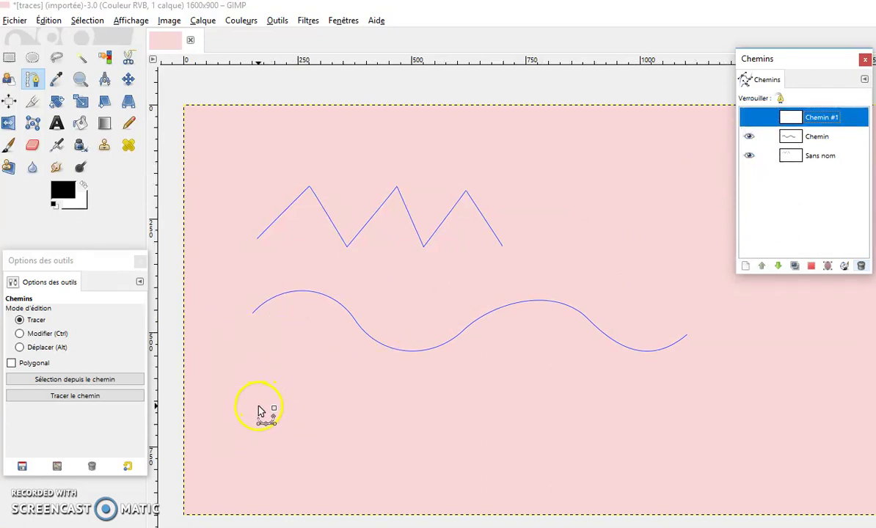
- Start the bottom path with a rounded arch, a sharp corner and a straight segment right
{"action": "left_click_drag", "start_coordinate": [254, 405], "coordinate": [269, 371]}
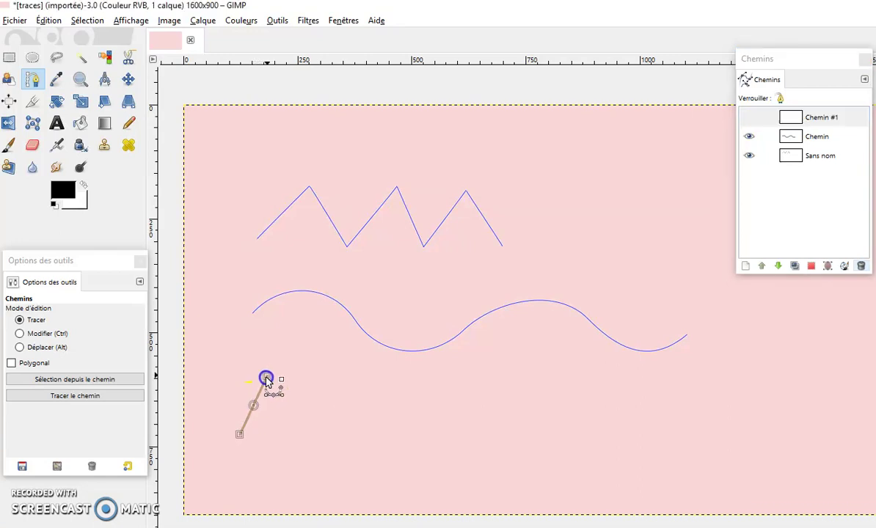
{"action": "left_click_drag", "start_coordinate": [356, 405], "coordinate": [377, 455]}
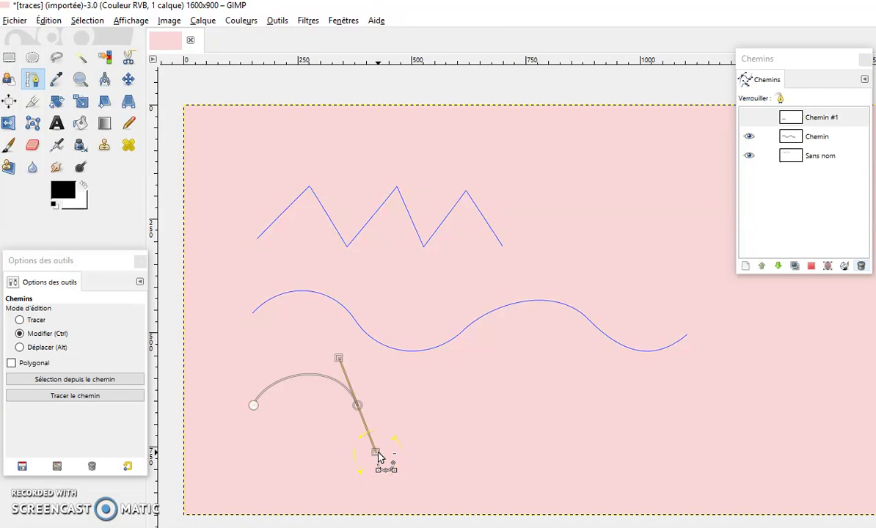
{"action": "left_click", "coordinate": [375, 453], "text": "ctrl"}
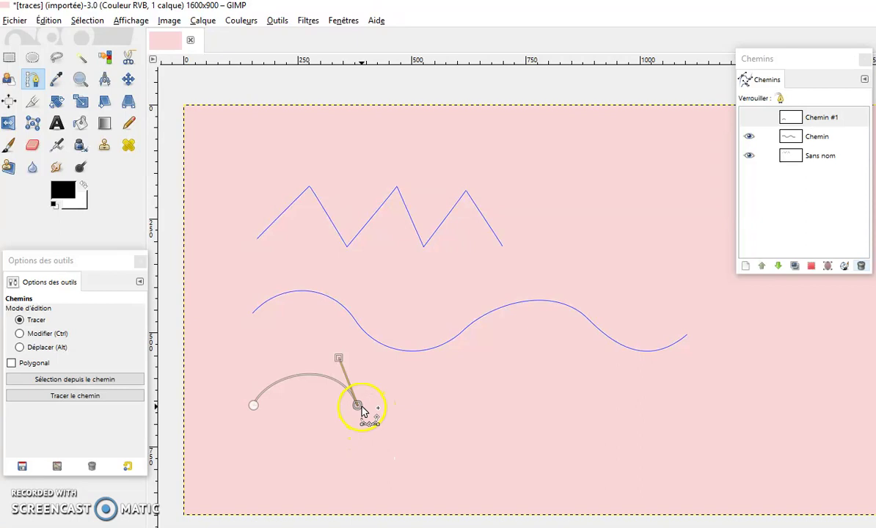
{"action": "left_click", "coordinate": [467, 402]}
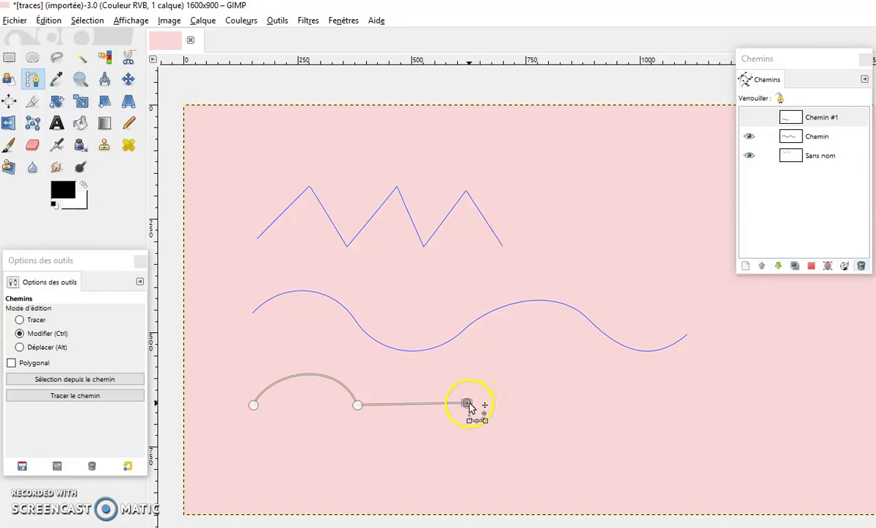
- Add a curved dip with reshaped handles, then a final straight stretch to the right
{"action": "mouse_move", "coordinate": [470, 405]}
{"action": "left_mouse_down"}
{"action": "mouse_move", "coordinate": [497, 371]}
{"action": "mouse_move", "coordinate": [492, 365]}
{"action": "left_mouse_up"}
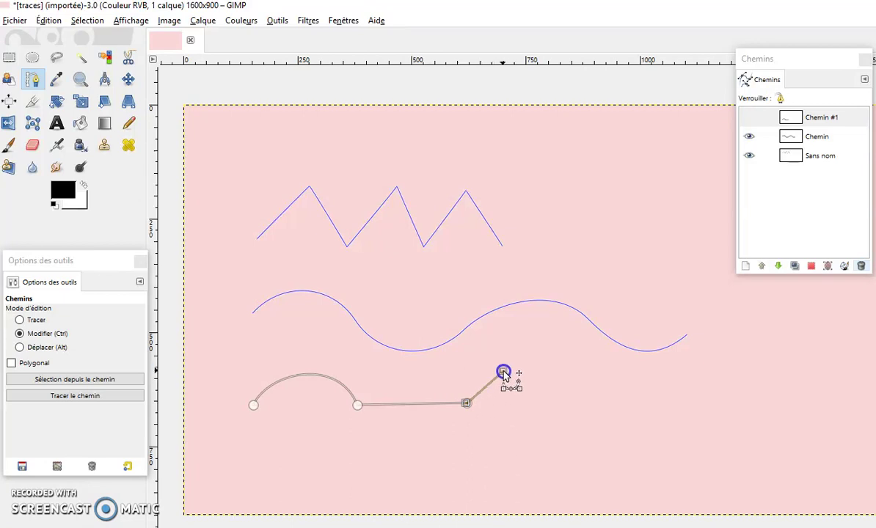
{"action": "left_click", "coordinate": [491, 364]}
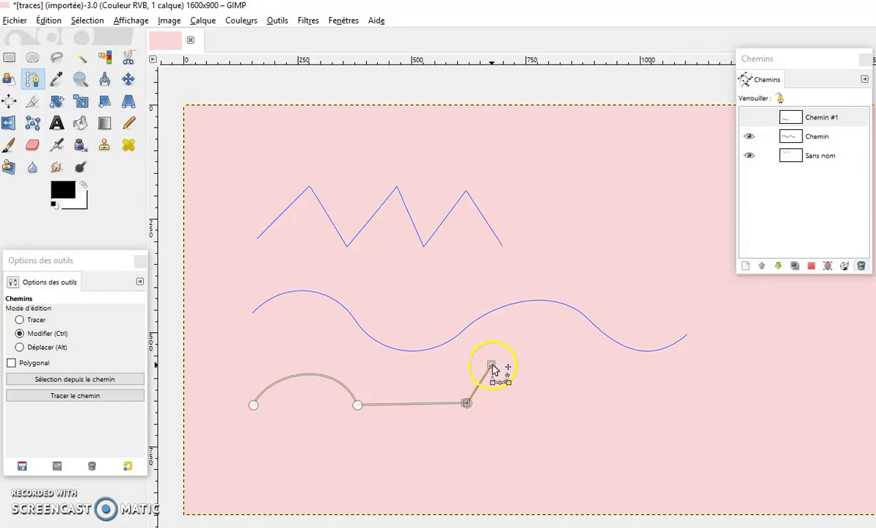
{"action": "mouse_move", "coordinate": [492, 371]}
{"action": "left_mouse_down"}
{"action": "mouse_move", "coordinate": [540, 339]}
{"action": "mouse_move", "coordinate": [492, 462]}
{"action": "left_mouse_up"}
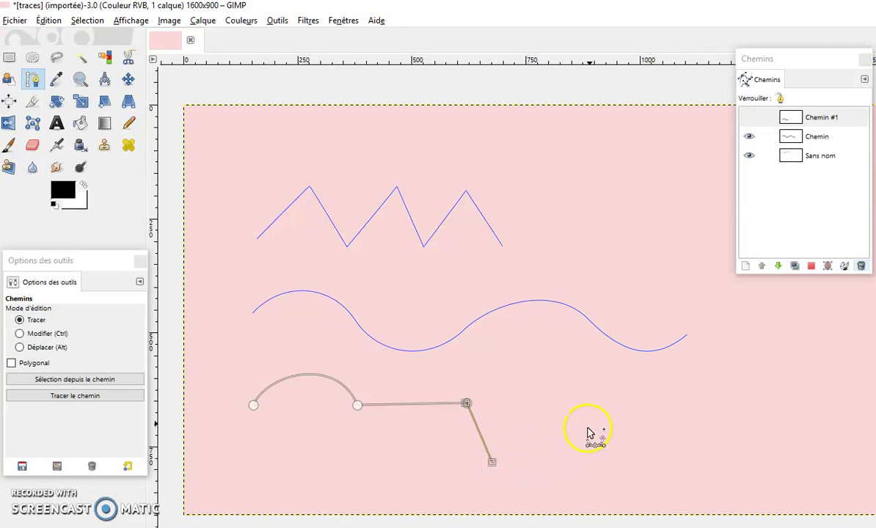
{"action": "left_click_drag", "start_coordinate": [589, 409], "coordinate": [608, 357]}
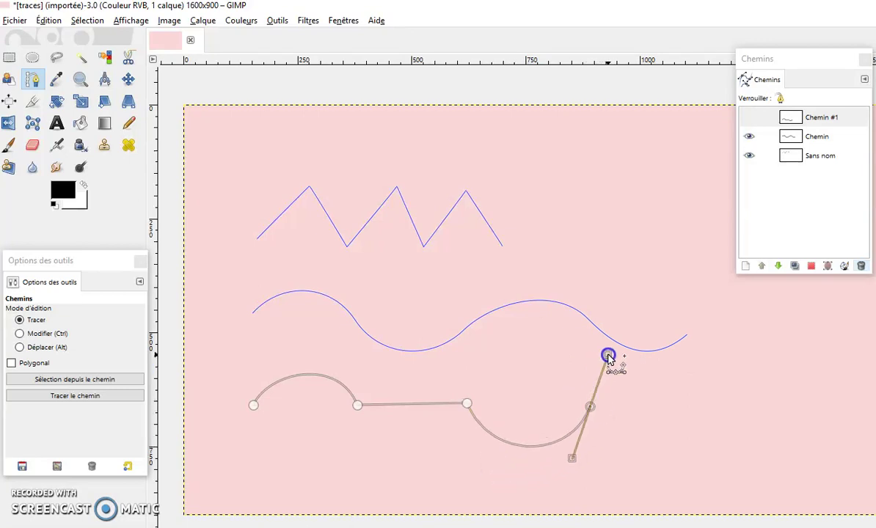
{"action": "left_click", "coordinate": [608, 358]}
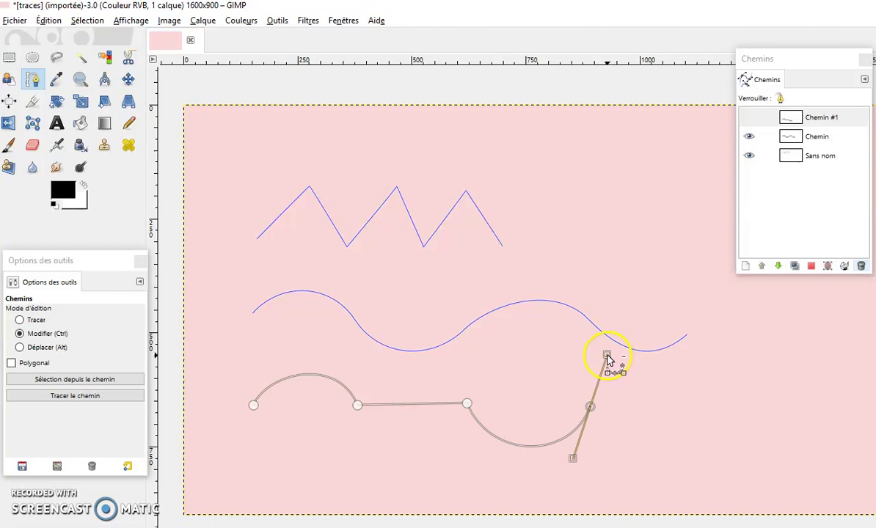
{"action": "left_click", "coordinate": [608, 358], "text": "ctrl"}
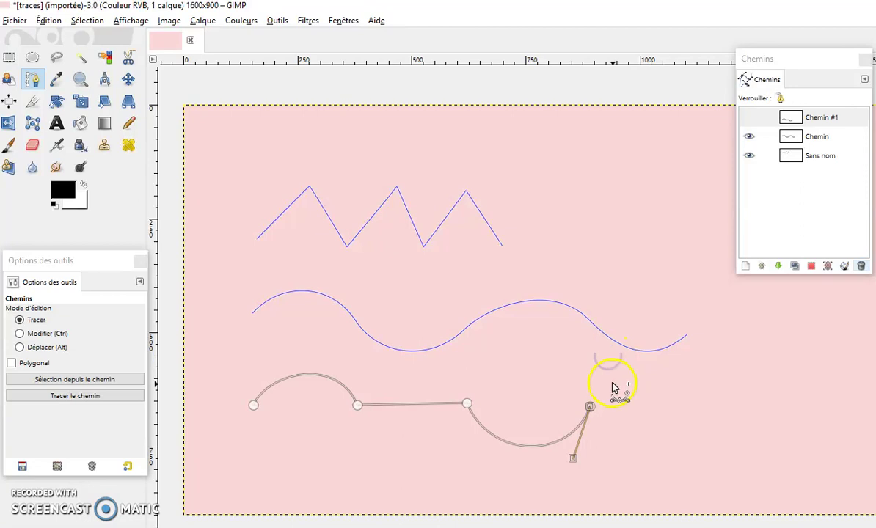
{"action": "left_click", "coordinate": [680, 405]}
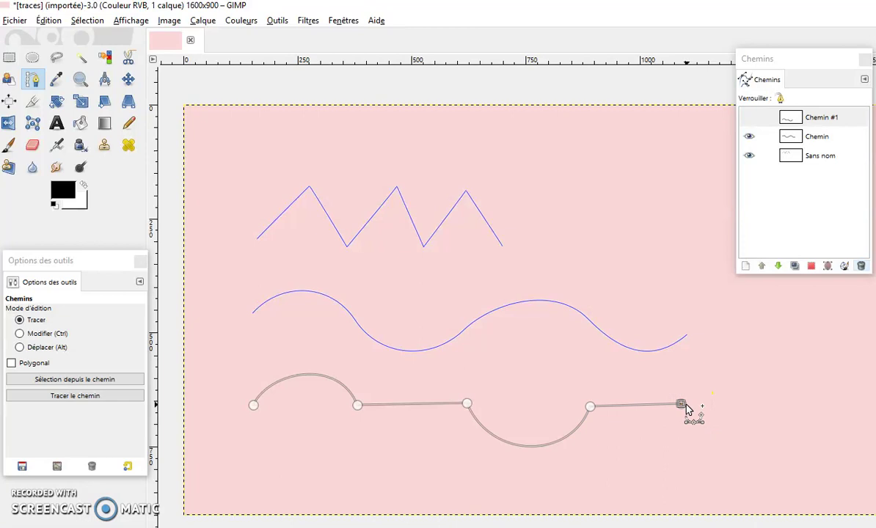
- Add a fourth empty path, show Chemin #1 on canvas, and start renaming the new path
{"action": "left_click", "coordinate": [744, 266]}
{"action": "left_click", "coordinate": [753, 313]}
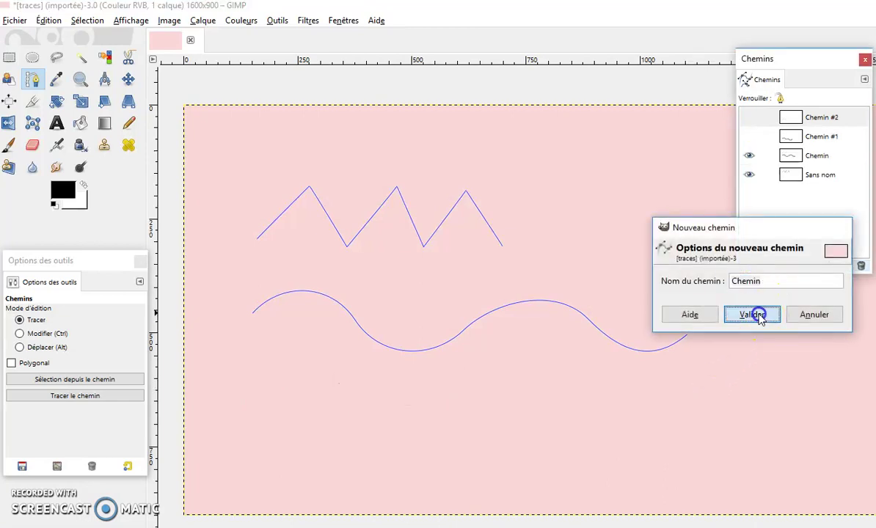
{"action": "left_click", "coordinate": [749, 136]}
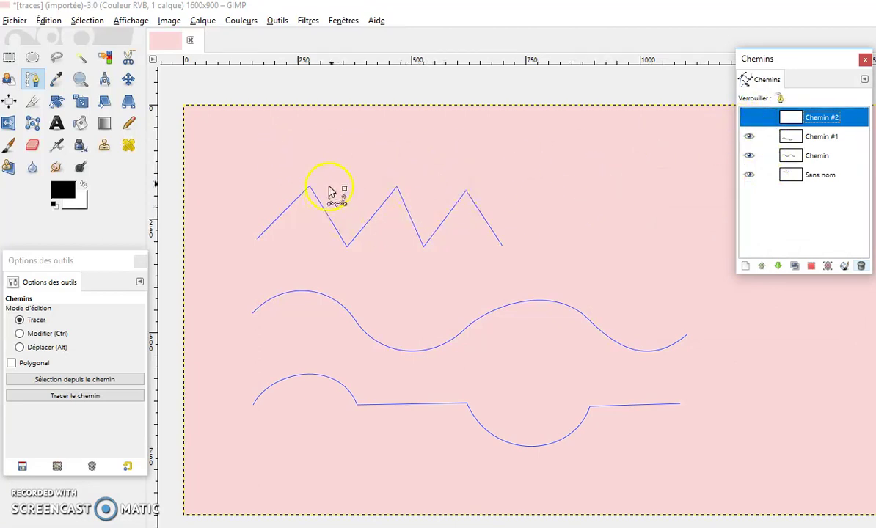
{"action": "scroll", "coordinate": [448, 390], "scroll_direction": "up", "scroll_amount": 1}
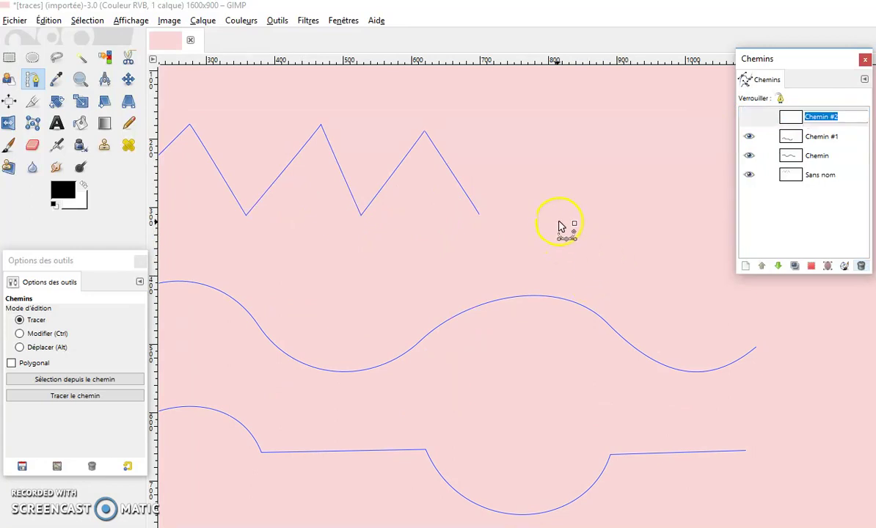
{"action": "left_click", "coordinate": [812, 117]}
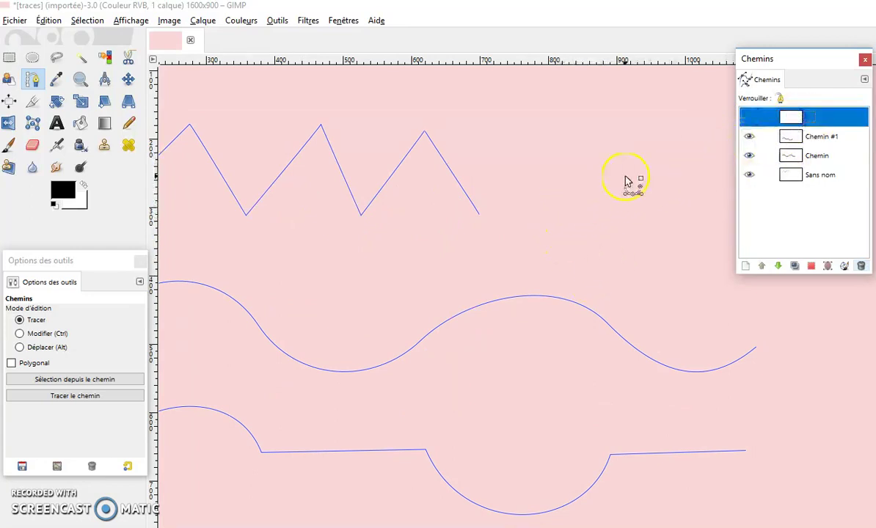
{"action": "left_click", "coordinate": [129, 80]}
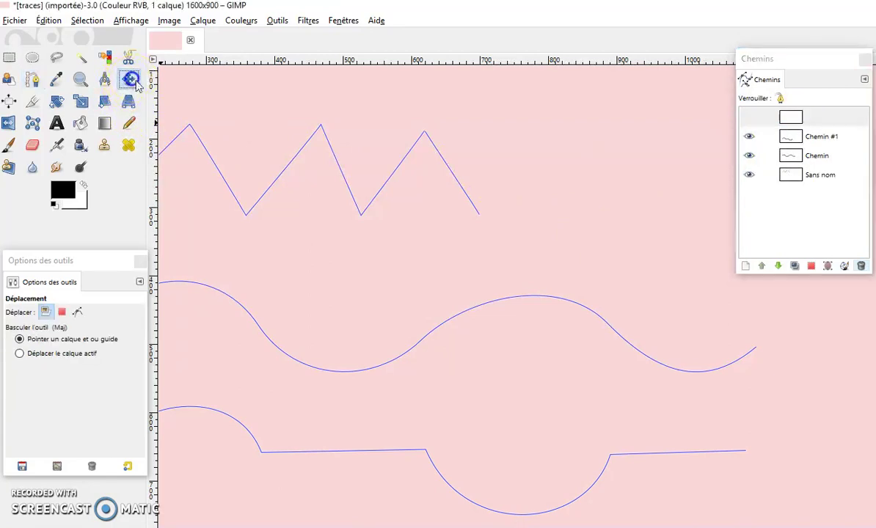
{"action": "left_click_drag", "start_coordinate": [509, 169], "coordinate": [495, 199]}
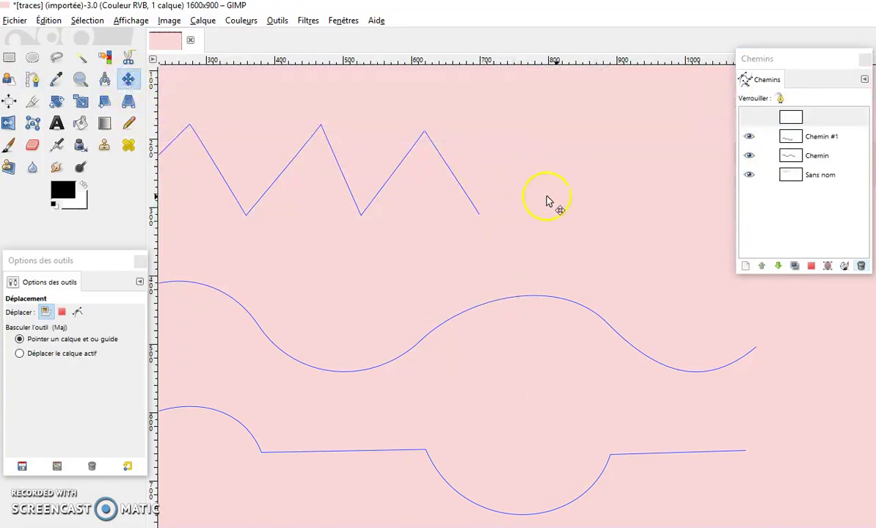
- Float the Paths dialog and hide the Chemin #1, wave and zigzag paths
{"action": "left_click_drag", "start_coordinate": [785, 62], "coordinate": [326, 262]}
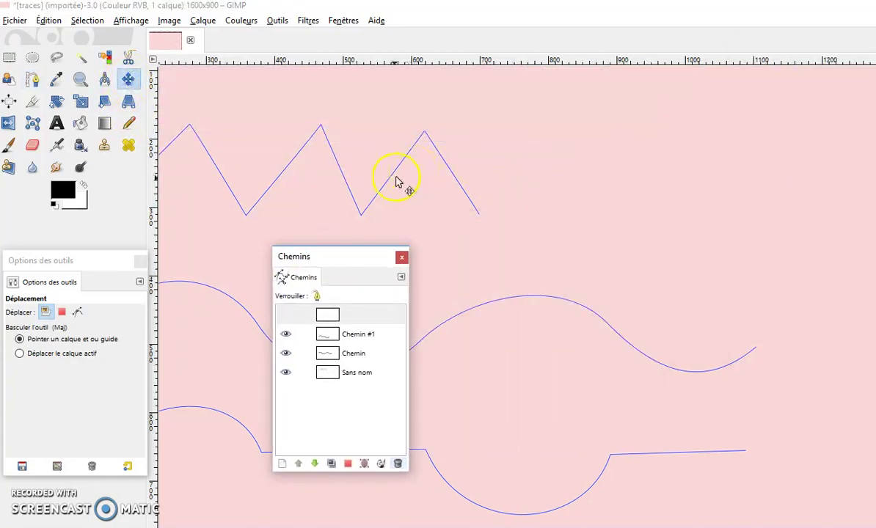
{"action": "left_click", "coordinate": [286, 334]}
{"action": "left_click", "coordinate": [286, 354]}
{"action": "left_click", "coordinate": [286, 373]}
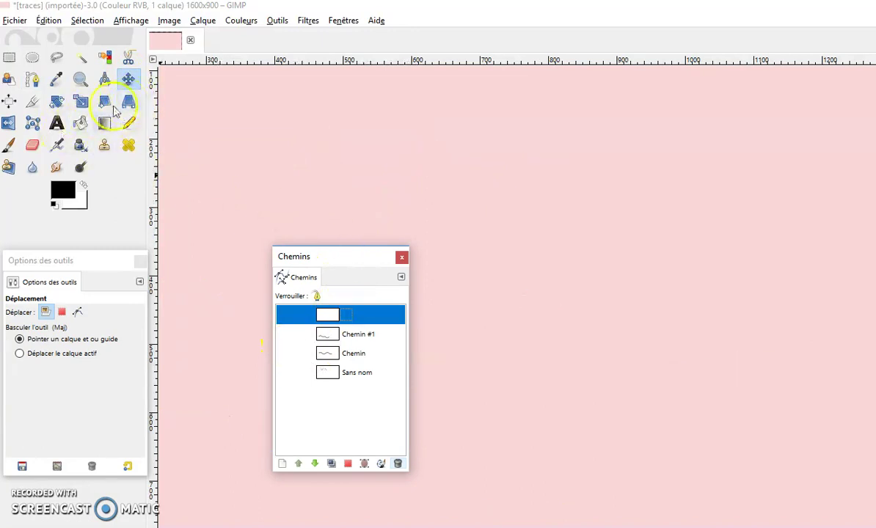
{"action": "left_click", "coordinate": [32, 81]}
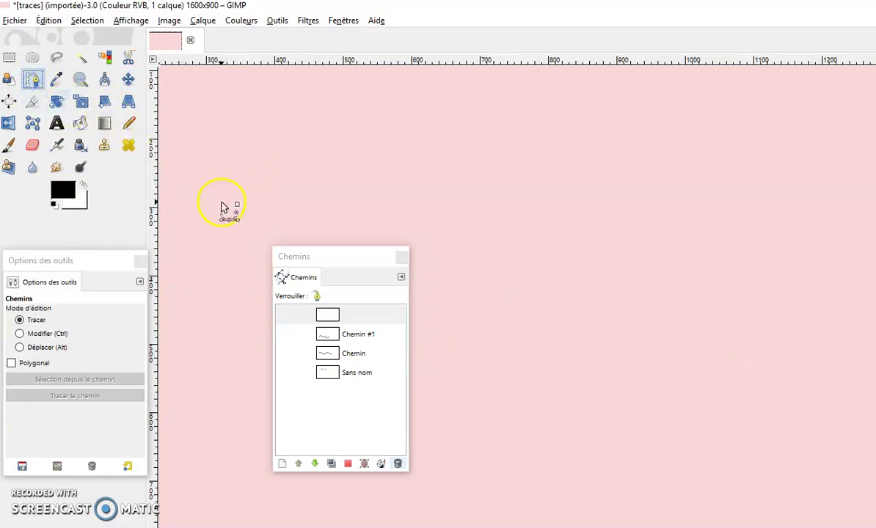
- Draw the scalloped top of a new path with four curved arcs
{"action": "left_click_drag", "start_coordinate": [221, 203], "coordinate": [264, 143]}
{"action": "left_click_drag", "start_coordinate": [384, 199], "coordinate": [440, 265]}
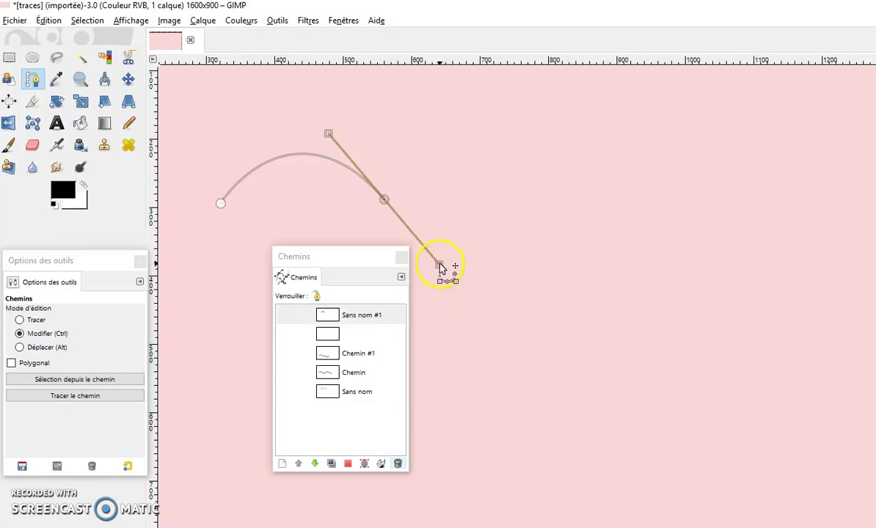
{"action": "mouse_move", "coordinate": [438, 264]}
{"action": "left_mouse_down"}
{"action": "mouse_move", "coordinate": [442, 256]}
{"action": "mouse_move", "coordinate": [432, 278]}
{"action": "mouse_move", "coordinate": [436, 227]}
{"action": "mouse_move", "coordinate": [421, 129]}
{"action": "left_mouse_up"}
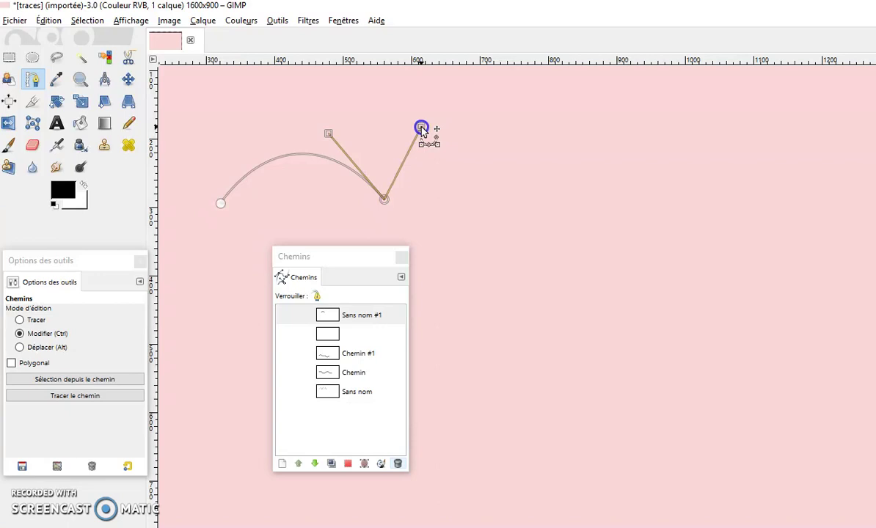
{"action": "mouse_move", "coordinate": [520, 184]}
{"action": "left_mouse_down"}
{"action": "mouse_move", "coordinate": [547, 235]}
{"action": "mouse_move", "coordinate": [571, 186]}
{"action": "mouse_move", "coordinate": [553, 138]}
{"action": "left_mouse_up"}
{"action": "mouse_move", "coordinate": [635, 177]}
{"action": "left_mouse_down"}
{"action": "mouse_move", "coordinate": [647, 231]}
{"action": "mouse_move", "coordinate": [657, 236]}
{"action": "mouse_move", "coordinate": [673, 137]}
{"action": "mouse_move", "coordinate": [683, 131]}
{"action": "left_mouse_up"}
{"action": "key", "text": "ctrl"}
- Bring the path down the right side and add scallops returning left along the bottom
{"action": "left_click_drag", "start_coordinate": [748, 175], "coordinate": [760, 207]}
{"action": "mouse_move", "coordinate": [694, 282]}
{"action": "left_mouse_down"}
{"action": "mouse_move", "coordinate": [641, 300]}
{"action": "mouse_move", "coordinate": [657, 250]}
{"action": "mouse_move", "coordinate": [657, 301]}
{"action": "mouse_move", "coordinate": [650, 309]}
{"action": "mouse_move", "coordinate": [659, 234]}
{"action": "left_mouse_up"}
{"action": "mouse_move", "coordinate": [564, 277]}
{"action": "left_mouse_down"}
{"action": "mouse_move", "coordinate": [538, 332]}
{"action": "mouse_move", "coordinate": [528, 258]}
{"action": "mouse_move", "coordinate": [515, 239]}
{"action": "left_mouse_up"}
{"action": "key", "text": "ctrl"}
{"action": "left_click_drag", "start_coordinate": [351, 253], "coordinate": [341, 337]}
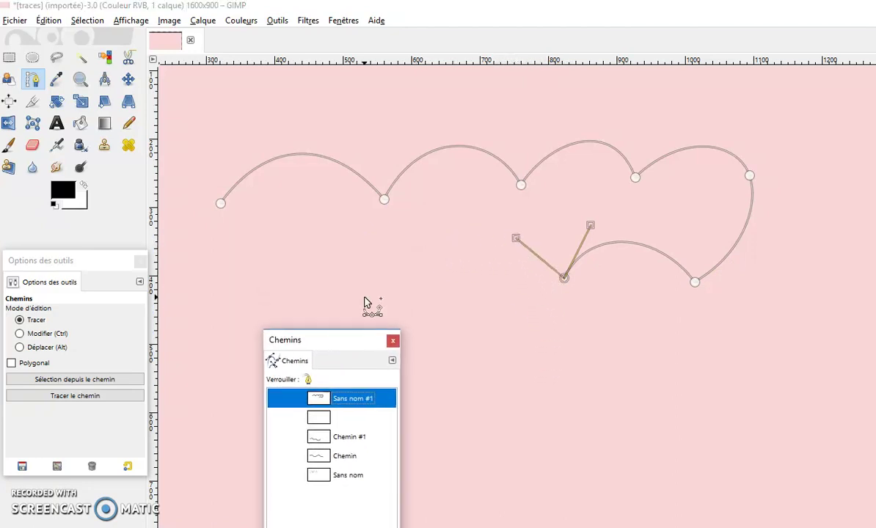
{"action": "mouse_move", "coordinate": [427, 278]}
{"action": "left_mouse_down"}
{"action": "mouse_move", "coordinate": [401, 314]}
{"action": "mouse_move", "coordinate": [397, 248]}
{"action": "left_mouse_up"}
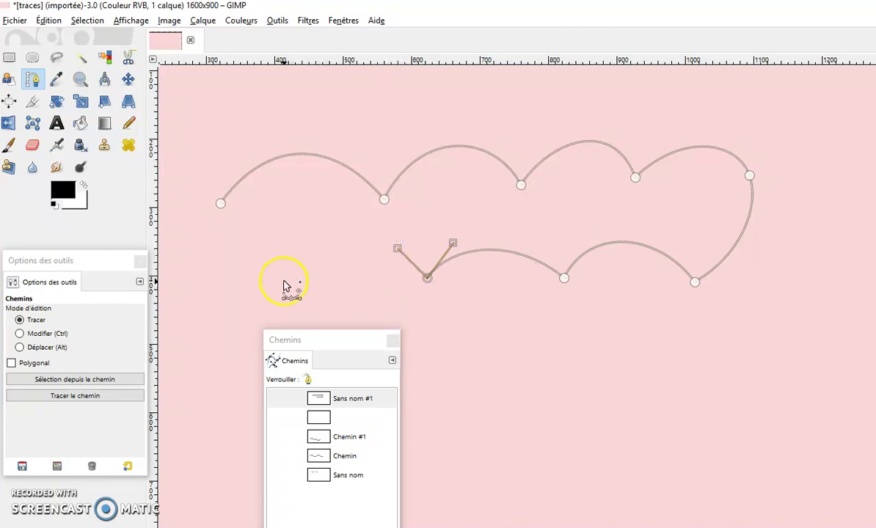
- Add the last bottom scallop and close the cloud path at its starting anchor
{"action": "mouse_move", "coordinate": [289, 279]}
{"action": "left_mouse_down"}
{"action": "mouse_move", "coordinate": [261, 312]}
{"action": "mouse_move", "coordinate": [276, 248]}
{"action": "left_mouse_up"}
{"action": "key", "text": "ctrl"}
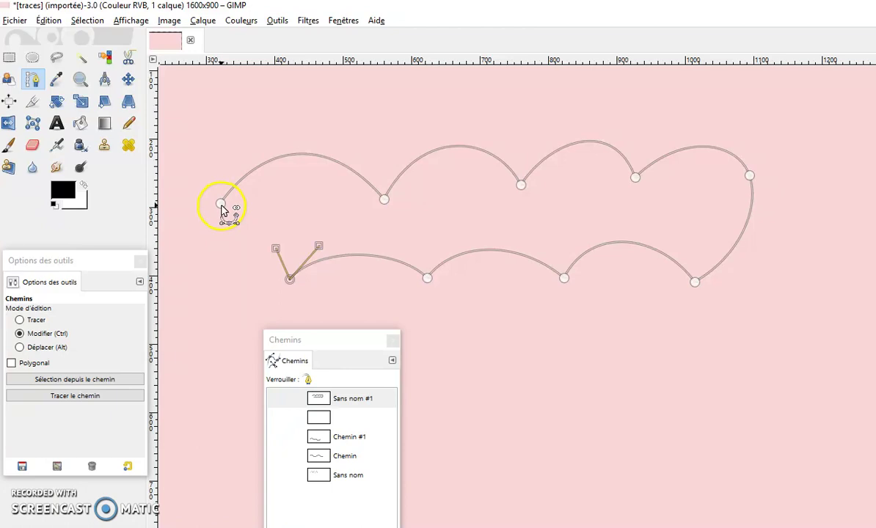
{"action": "left_click", "coordinate": [220, 205], "text": "ctrl"}
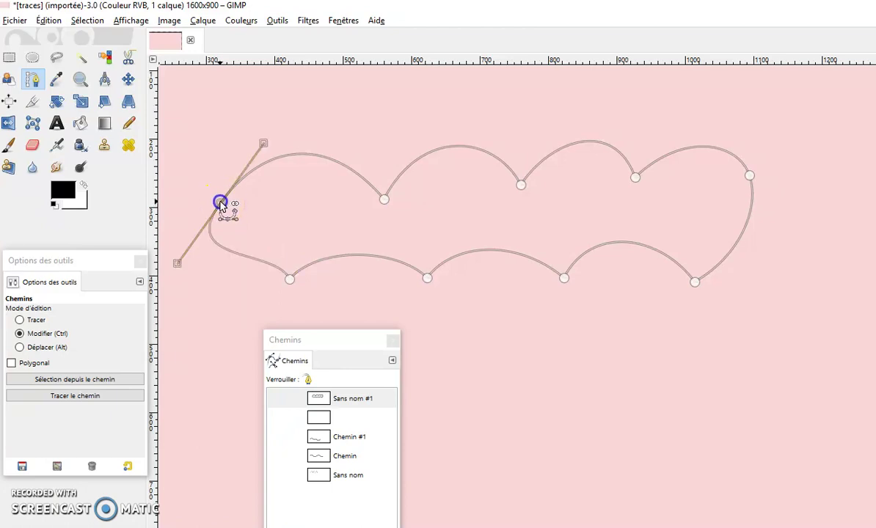
{"action": "mouse_move", "coordinate": [219, 224]}
{"action": "left_mouse_down"}
{"action": "mouse_move", "coordinate": [220, 261]}
{"action": "mouse_move", "coordinate": [227, 213]}
{"action": "mouse_move", "coordinate": [250, 194]}
{"action": "left_mouse_up"}
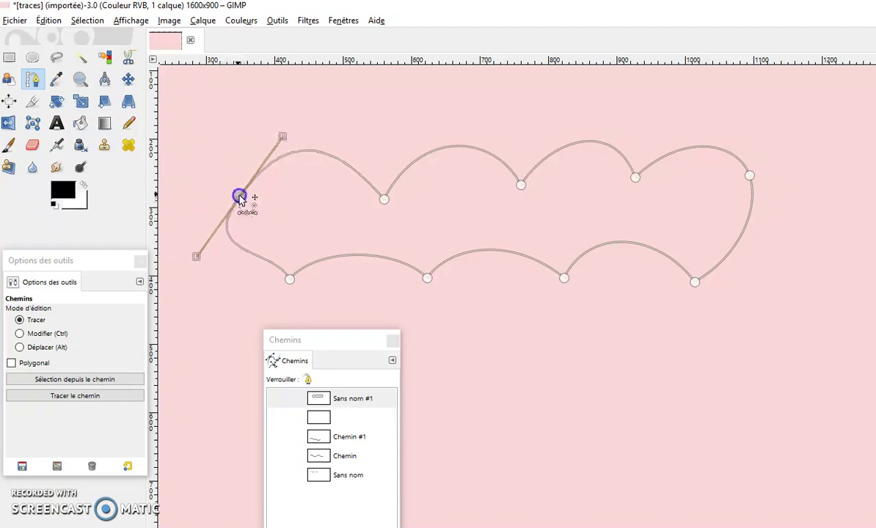
- Reshape the cloud's upper anchors, removing handles to straighten one upper curve
{"action": "left_click", "coordinate": [383, 200]}
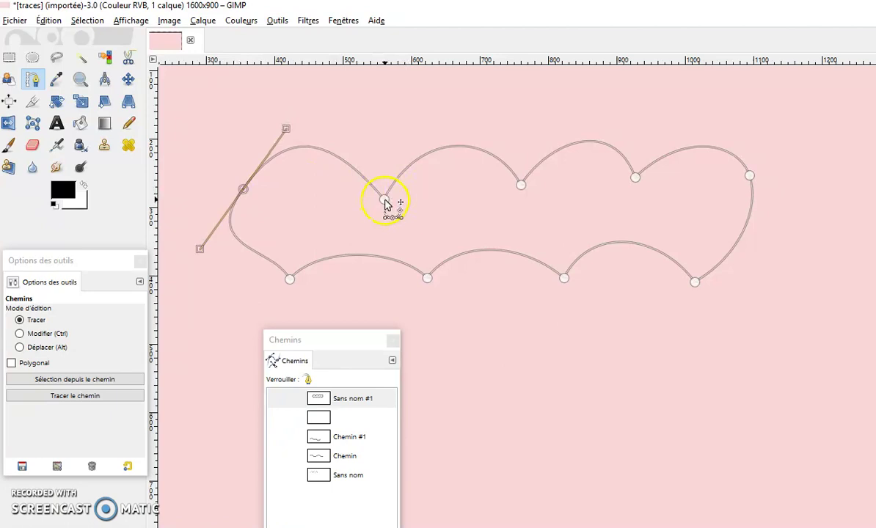
{"action": "left_click_drag", "start_coordinate": [385, 204], "coordinate": [386, 190]}
{"action": "left_click_drag", "start_coordinate": [521, 187], "coordinate": [525, 176]}
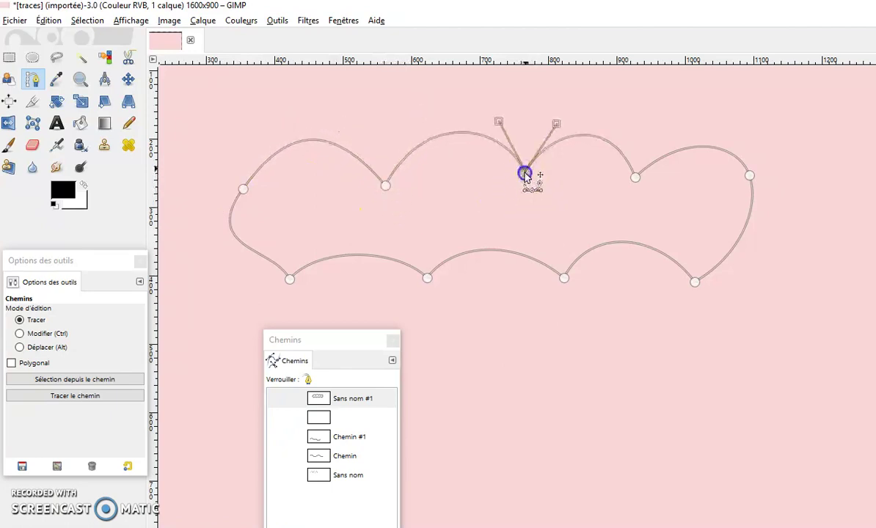
{"action": "left_click", "coordinate": [384, 186]}
{"action": "left_click", "coordinate": [330, 118]}
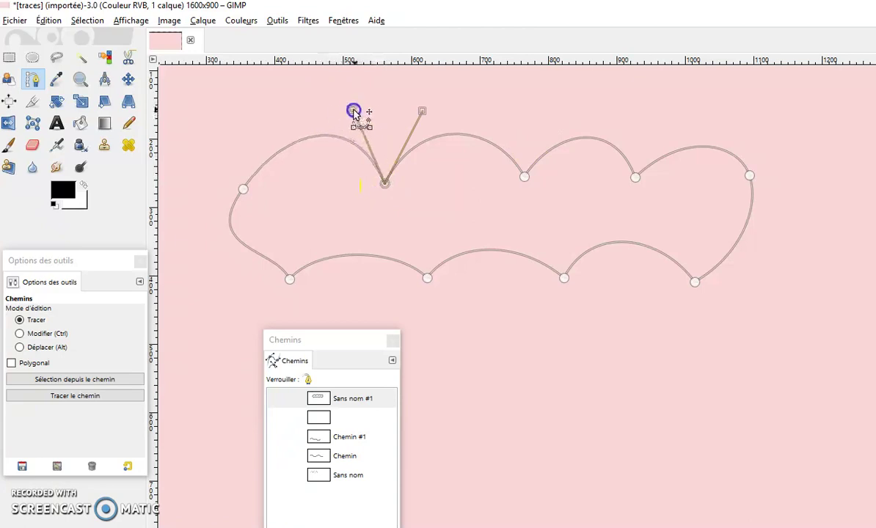
{"action": "left_click_drag", "start_coordinate": [330, 118], "coordinate": [298, 109]}
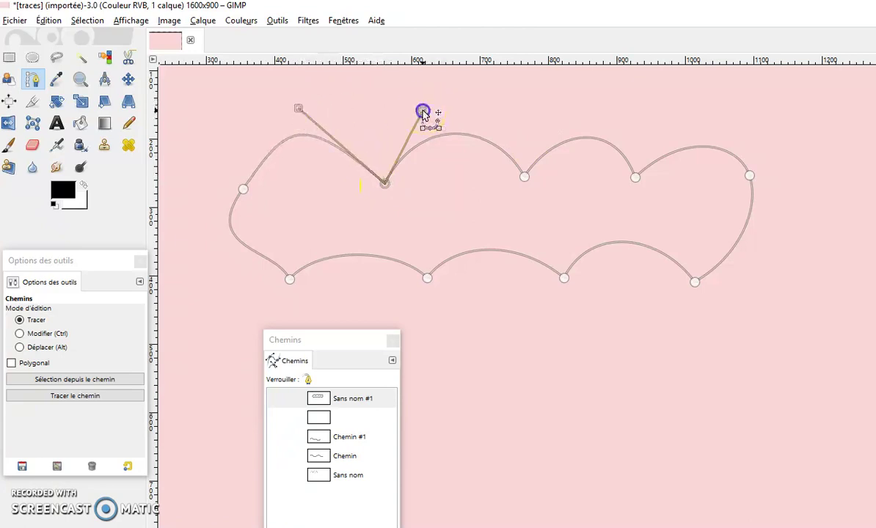
{"action": "left_click_drag", "start_coordinate": [423, 113], "coordinate": [412, 115]}
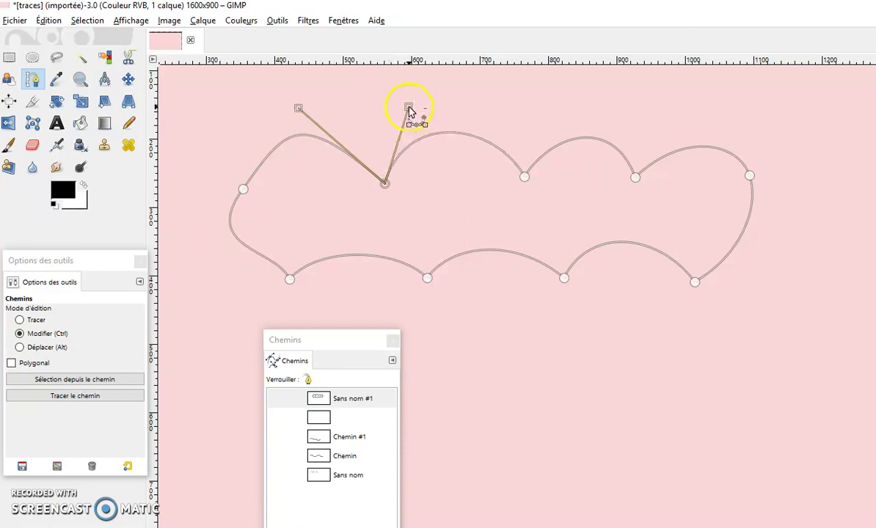
{"action": "left_click", "coordinate": [409, 108], "text": "ctrl"}
{"action": "left_click_drag", "start_coordinate": [526, 178], "coordinate": [492, 139]}
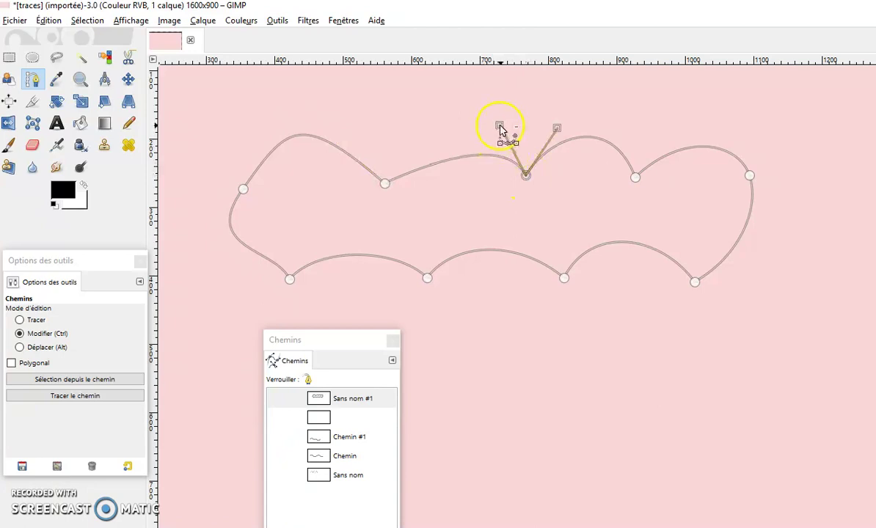
{"action": "left_click", "coordinate": [499, 127], "text": "ctrl"}
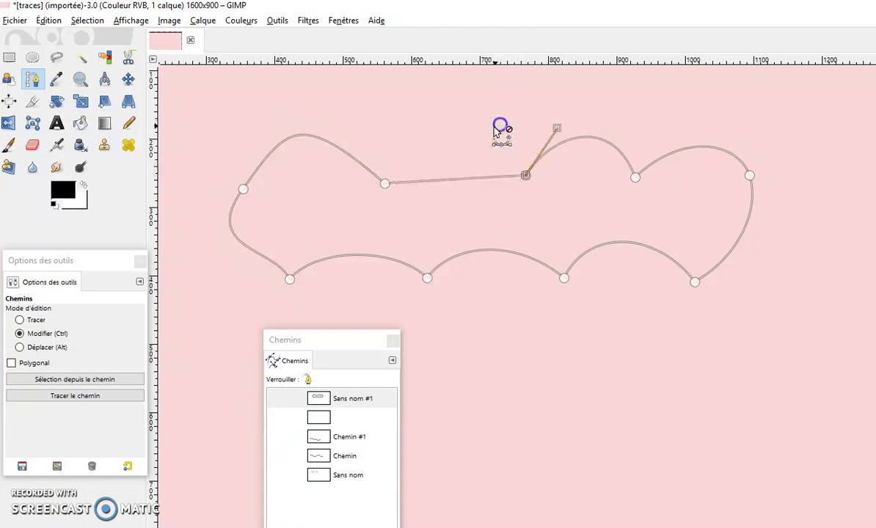
- Pull the bottom middle anchor and its handles into a sharp dip
{"action": "left_click", "coordinate": [429, 280]}
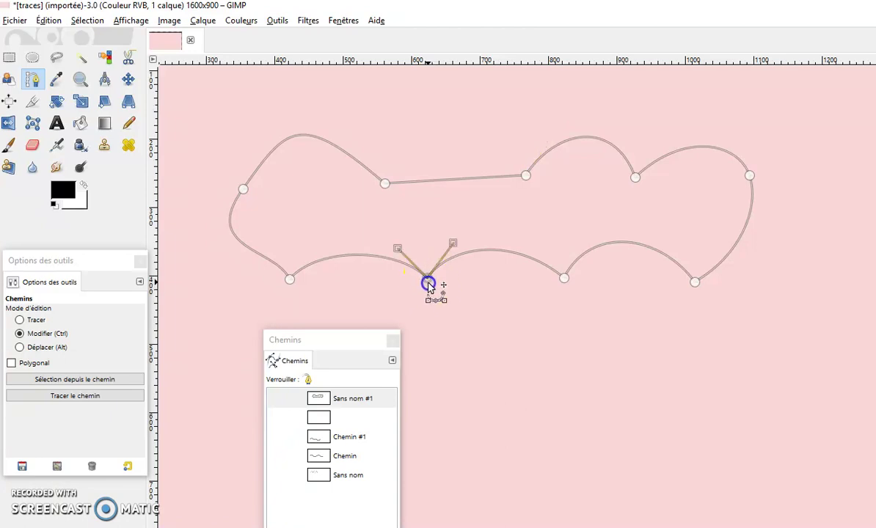
{"action": "left_click", "coordinate": [429, 282], "text": "ctrl"}
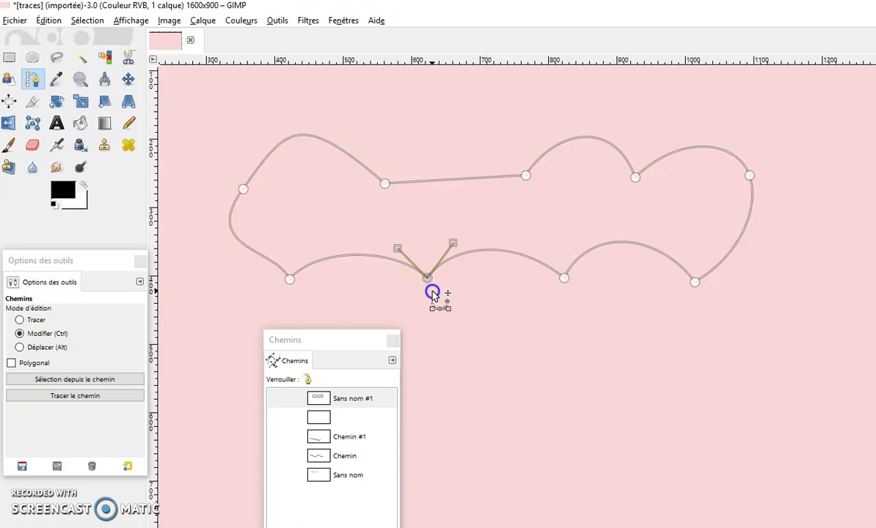
{"action": "mouse_move", "coordinate": [428, 280]}
{"action": "left_mouse_down"}
{"action": "mouse_move", "coordinate": [432, 301]}
{"action": "mouse_move", "coordinate": [405, 275]}
{"action": "mouse_move", "coordinate": [416, 224]}
{"action": "left_mouse_up"}
{"action": "left_click_drag", "start_coordinate": [460, 271], "coordinate": [446, 223]}
{"action": "left_click", "coordinate": [468, 255]}
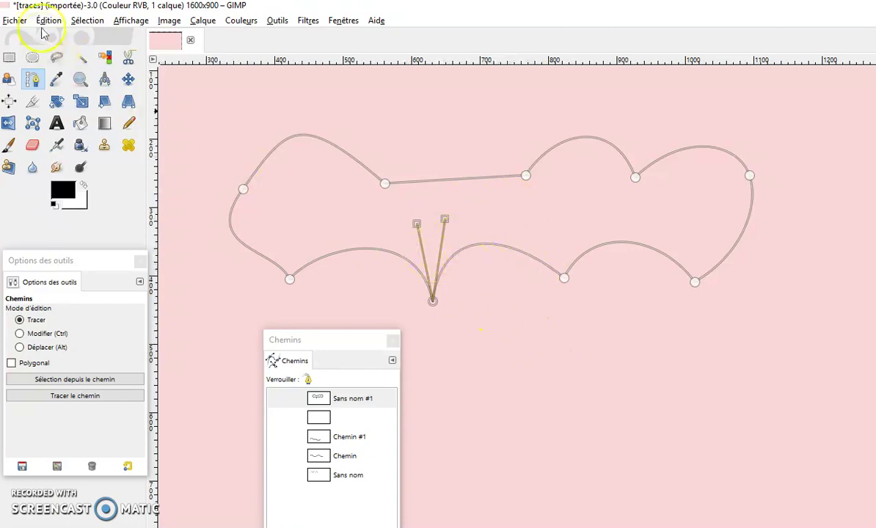
- Open cartesdejeux.psd through Fichier > Ouvrir
{"action": "left_click", "coordinate": [14, 20]}
{"action": "left_click", "coordinate": [30, 64]}
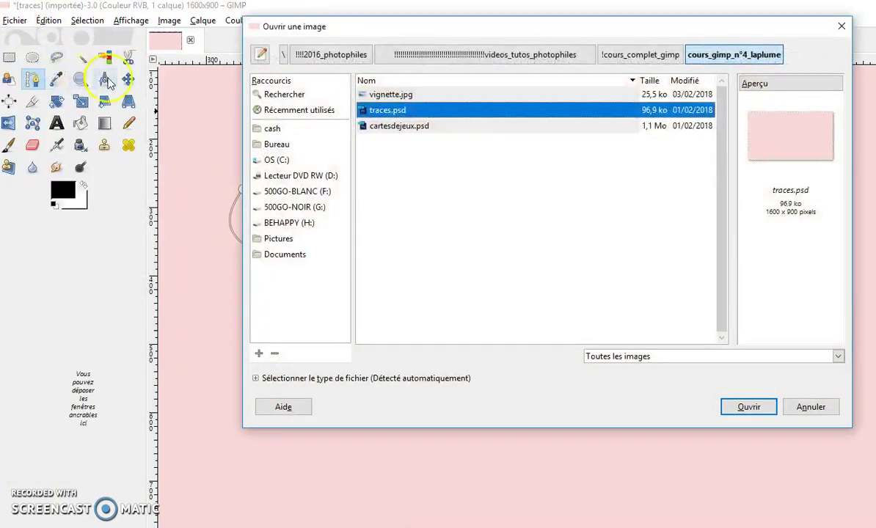
{"action": "left_click", "coordinate": [432, 128]}
{"action": "left_click", "coordinate": [749, 408]}
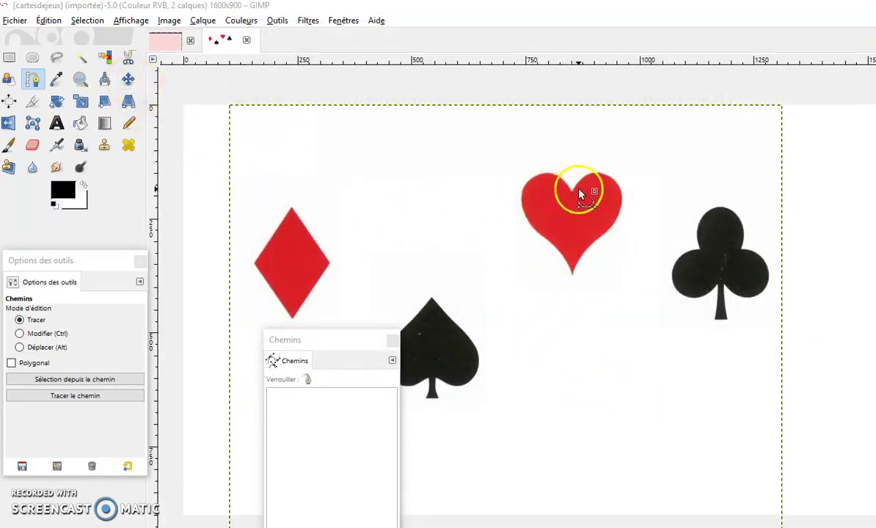
- Zoom in and trace the heart from its top notch down the right side to a sharp bottom tip
{"action": "left_click_drag", "start_coordinate": [572, 192], "coordinate": [581, 178]}
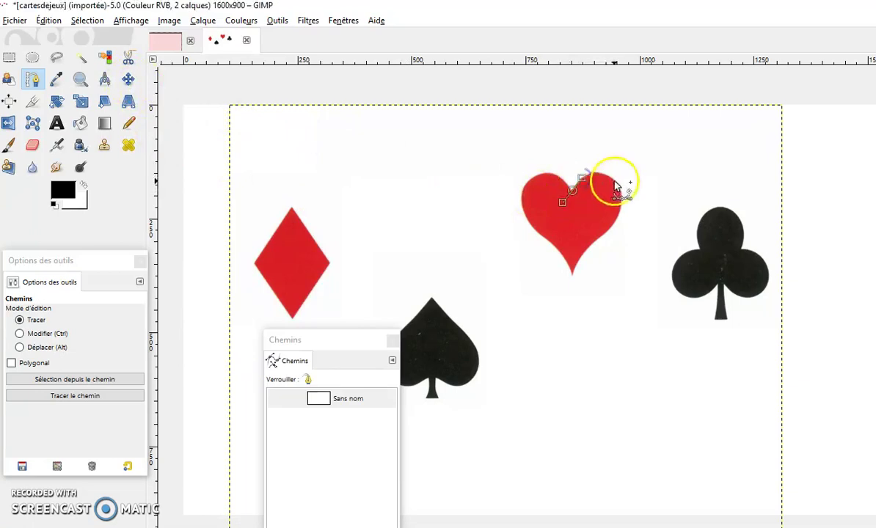
{"action": "scroll", "coordinate": [636, 166], "scroll_direction": "up", "scroll_amount": 1}
{"action": "scroll", "coordinate": [636, 165], "scroll_direction": "up", "scroll_amount": 1}
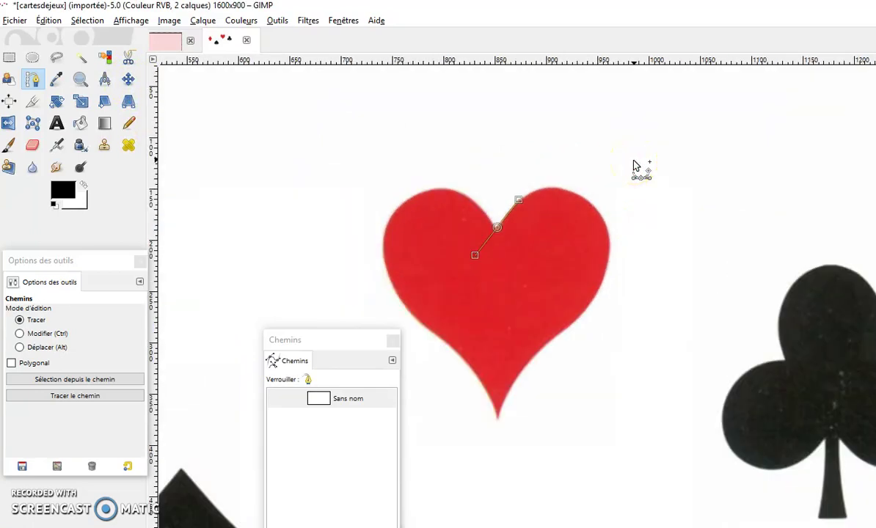
{"action": "left_click_drag", "start_coordinate": [586, 200], "coordinate": [626, 232]}
{"action": "left_click_drag", "start_coordinate": [567, 324], "coordinate": [523, 361]}
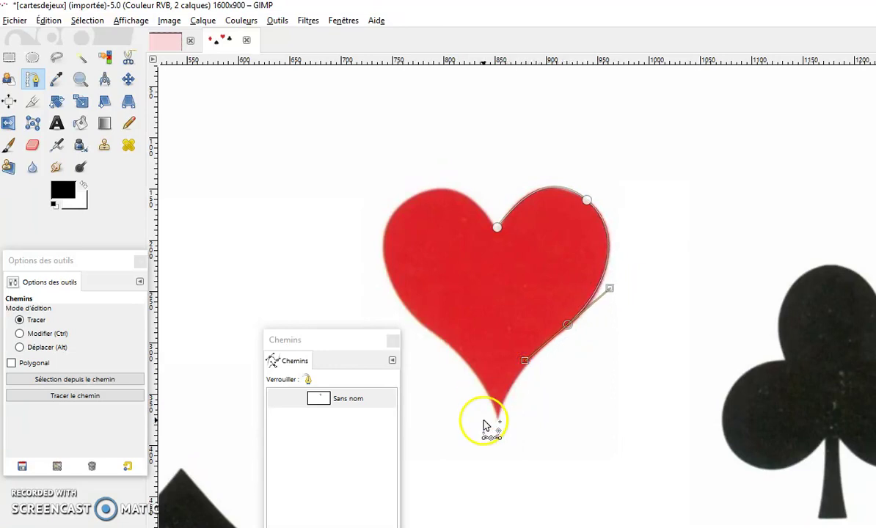
{"action": "left_click_drag", "start_coordinate": [499, 420], "coordinate": [490, 461]}
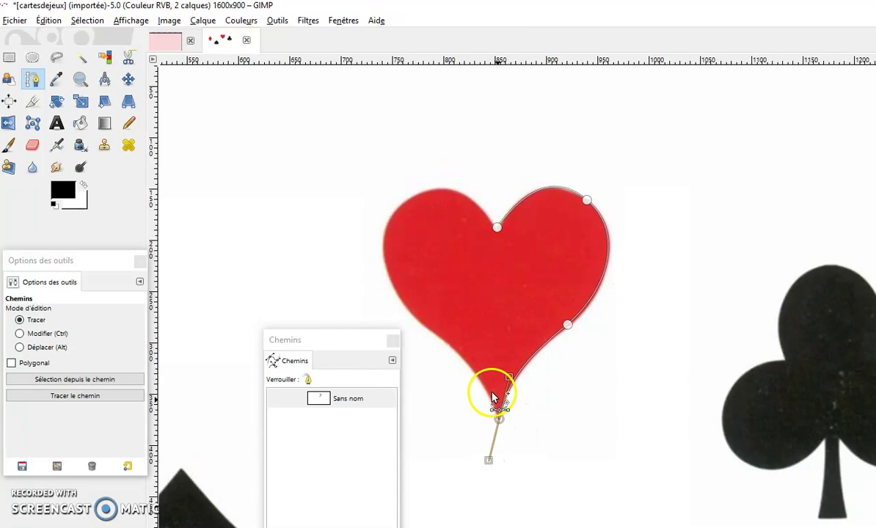
{"action": "key", "text": "ctrl"}
{"action": "mouse_move", "coordinate": [490, 461]}
{"action": "left_mouse_down"}
{"action": "mouse_move", "coordinate": [491, 378]}
{"action": "mouse_move", "coordinate": [431, 336]}
{"action": "left_mouse_up"}
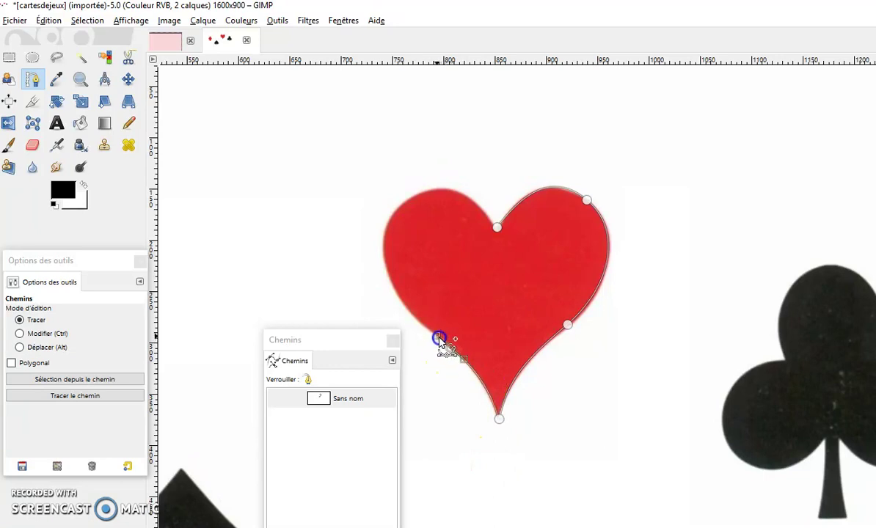
- Trace the heart's left side, close the path at the top notch, and refine the curves
{"action": "left_click_drag", "start_coordinate": [384, 250], "coordinate": [388, 212]}
{"action": "left_click_drag", "start_coordinate": [435, 190], "coordinate": [463, 188]}
{"action": "left_click", "coordinate": [498, 229]}
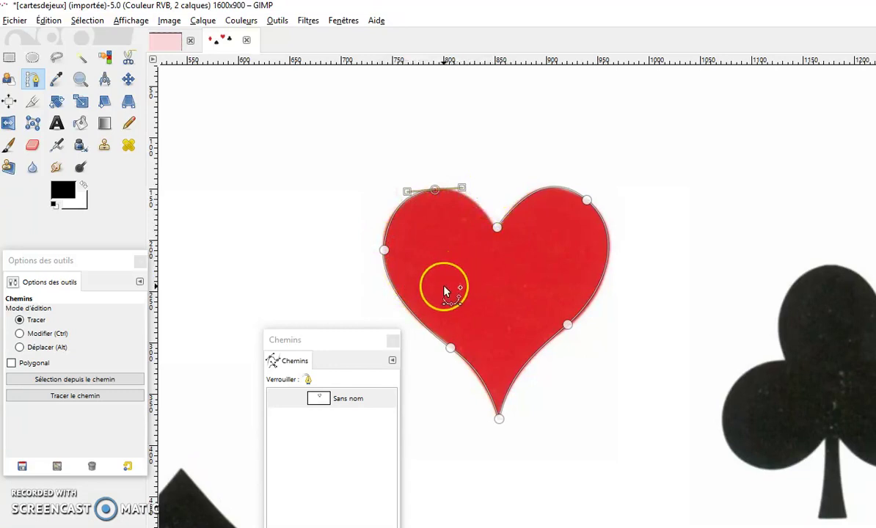
{"action": "mouse_move", "coordinate": [444, 292]}
{"action": "left_mouse_down"}
{"action": "mouse_move", "coordinate": [411, 208]}
{"action": "mouse_move", "coordinate": [471, 216]}
{"action": "mouse_move", "coordinate": [499, 234]}
{"action": "mouse_move", "coordinate": [475, 256]}
{"action": "left_mouse_up"}
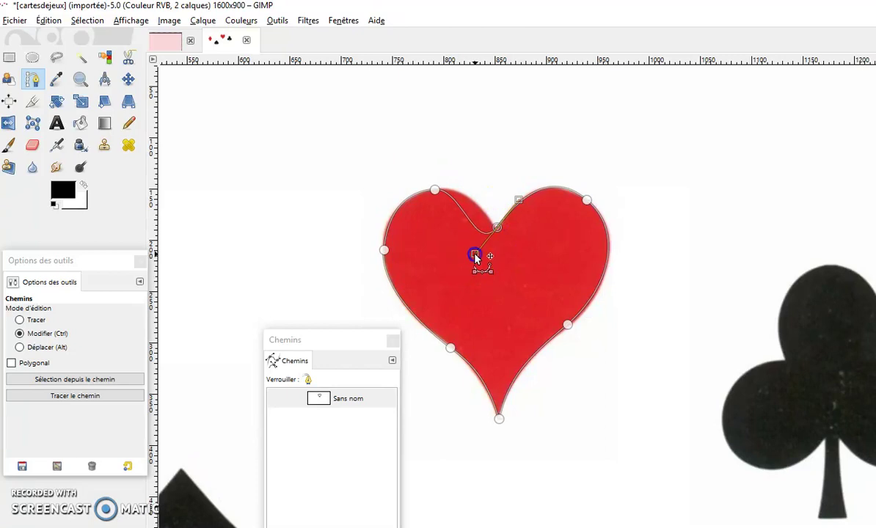
{"action": "left_click_drag", "start_coordinate": [518, 198], "coordinate": [552, 190]}
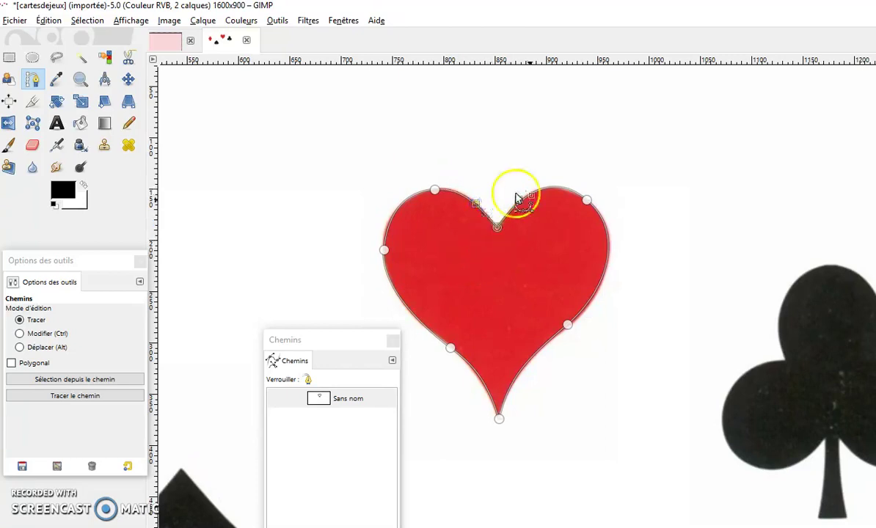
{"action": "left_click", "coordinate": [481, 388]}
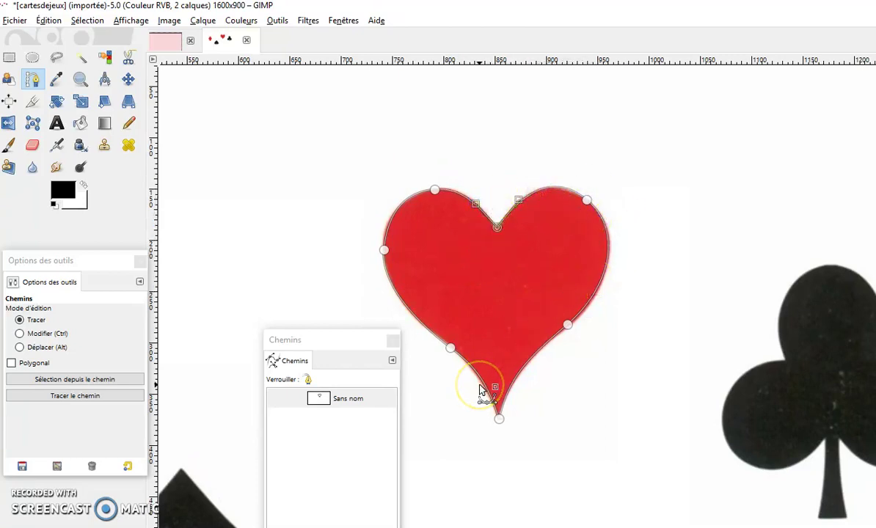
{"action": "left_click_drag", "start_coordinate": [397, 371], "coordinate": [406, 367]}
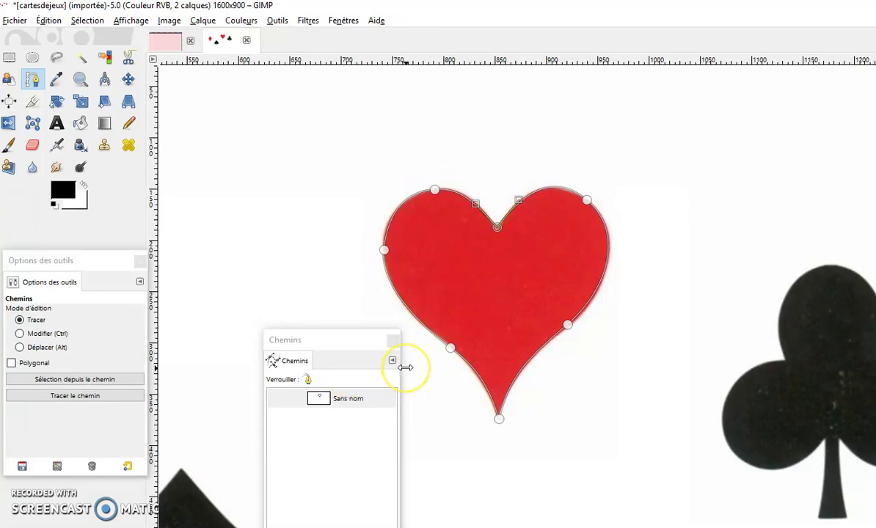